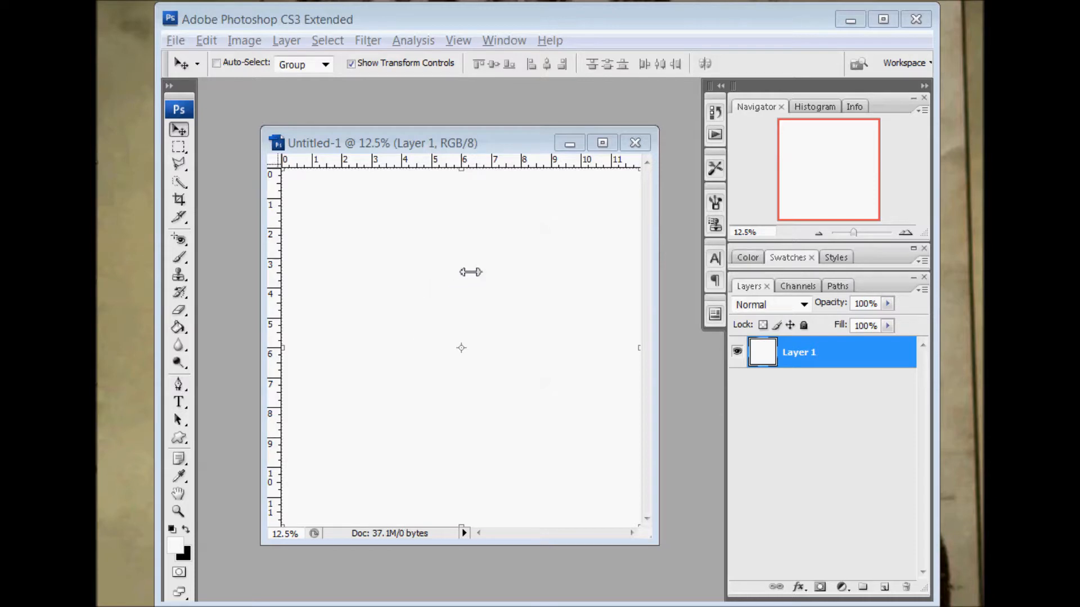
Draw a roughly circular ellipse shape about 7.5 by 7 inches in the middle of the canvas
{"action": "left_click_drag", "start_coordinate": [658, 544], "coordinate": [678, 561]}
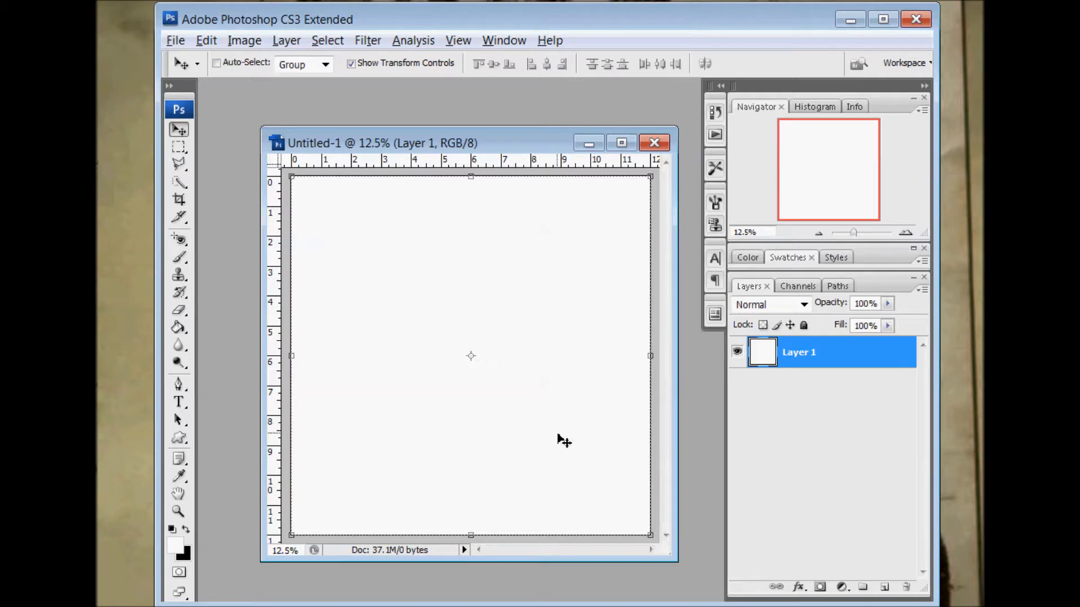
{"action": "left_click", "coordinate": [185, 441]}
{"action": "left_click", "coordinate": [235, 468]}
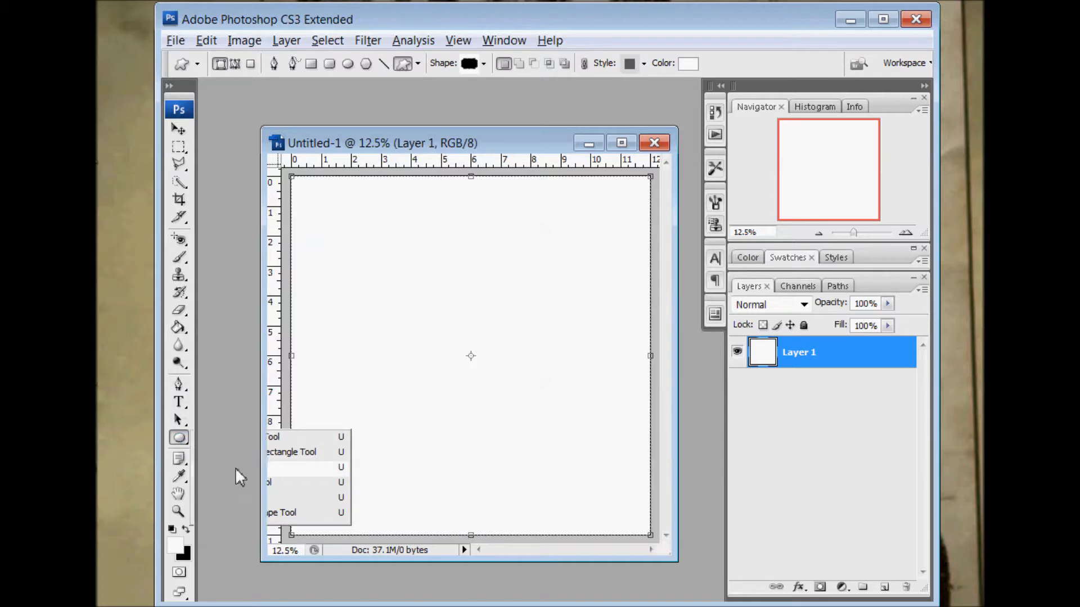
{"action": "left_click_drag", "start_coordinate": [358, 243], "coordinate": [581, 456]}
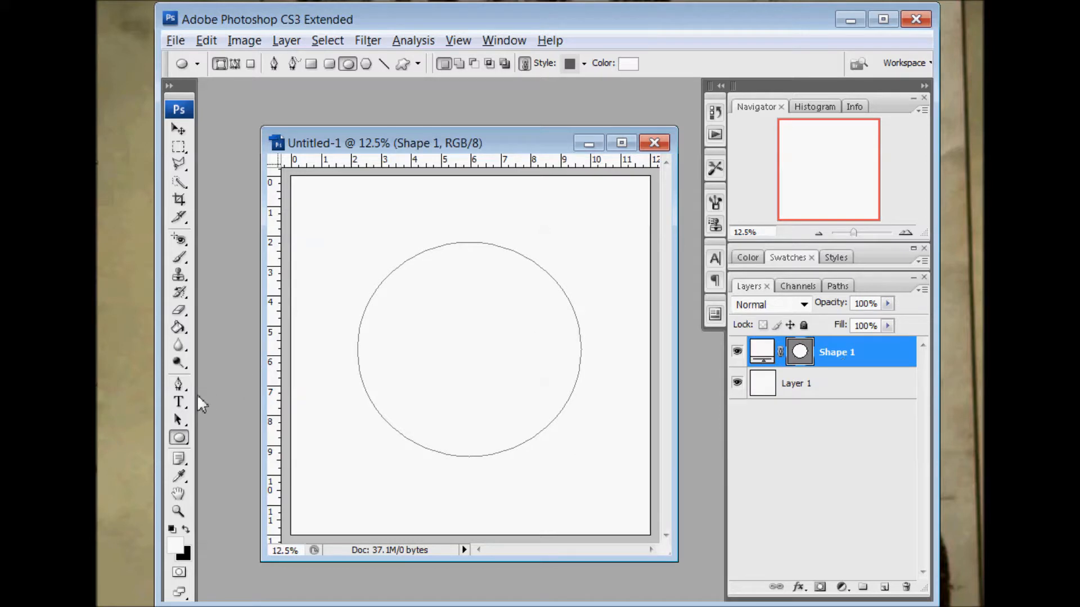
Start path text on the circle's lower-left edge, with left alignment and black as the text colour
{"action": "left_click", "coordinate": [179, 402]}
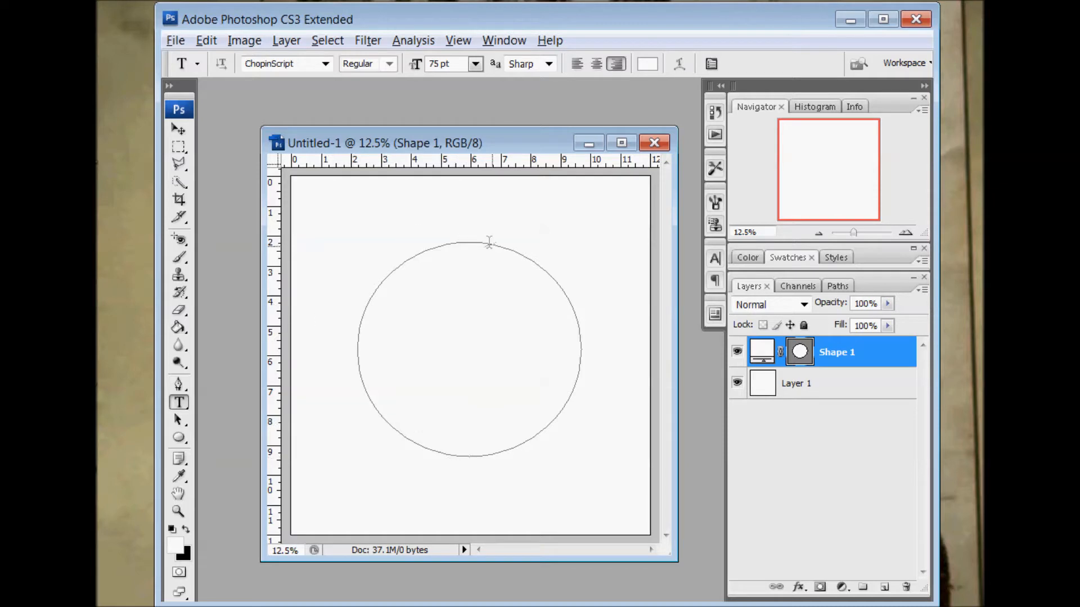
{"action": "left_click", "coordinate": [407, 438]}
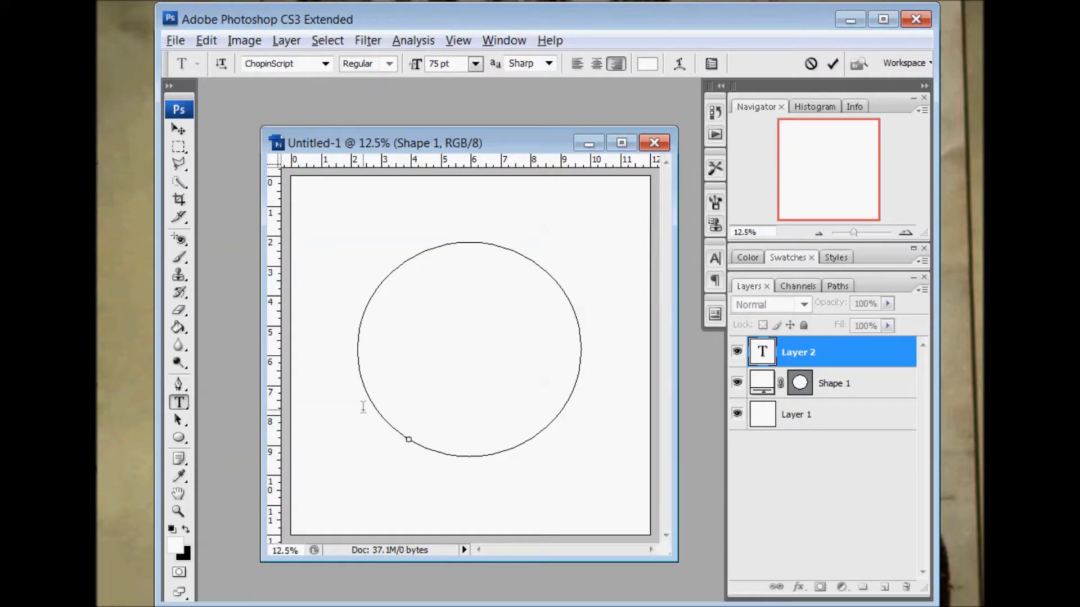
{"action": "left_click", "coordinate": [577, 64]}
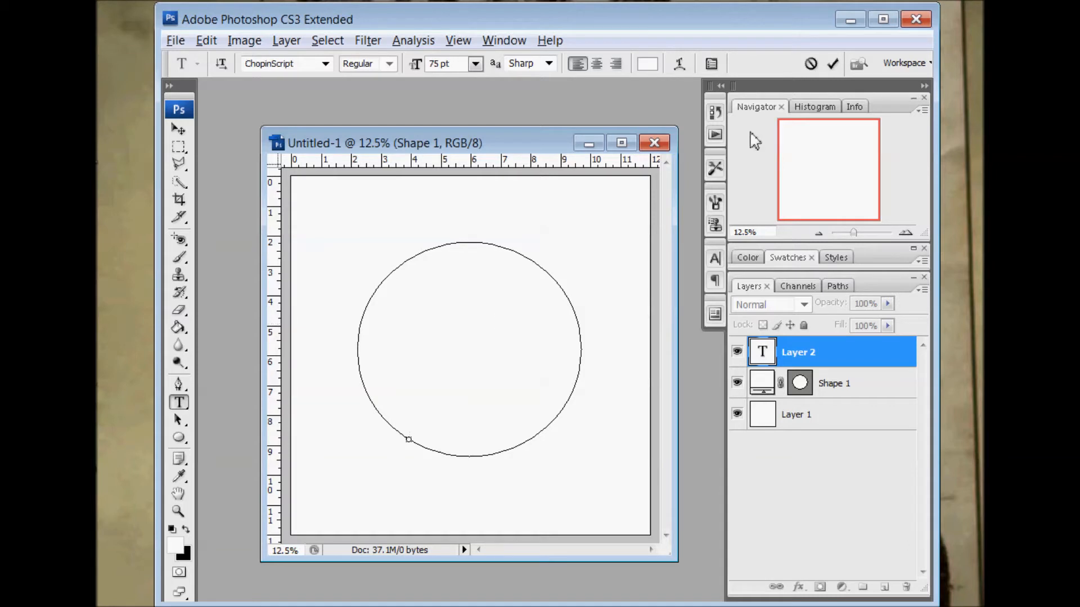
{"action": "left_click", "coordinate": [646, 68]}
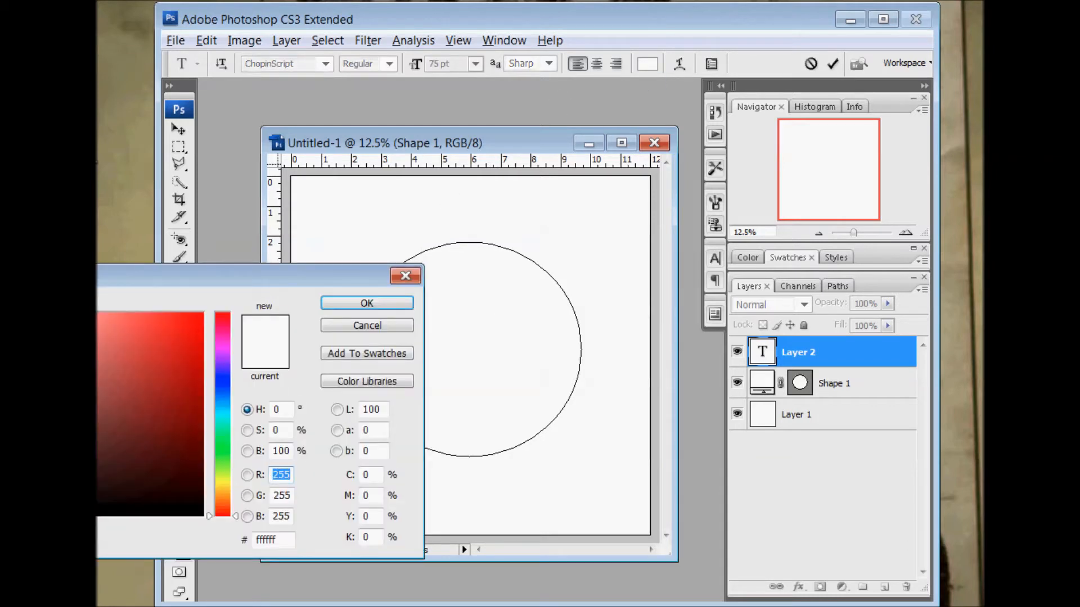
{"action": "left_click", "coordinate": [3, 511]}
{"action": "left_click", "coordinate": [345, 305]}
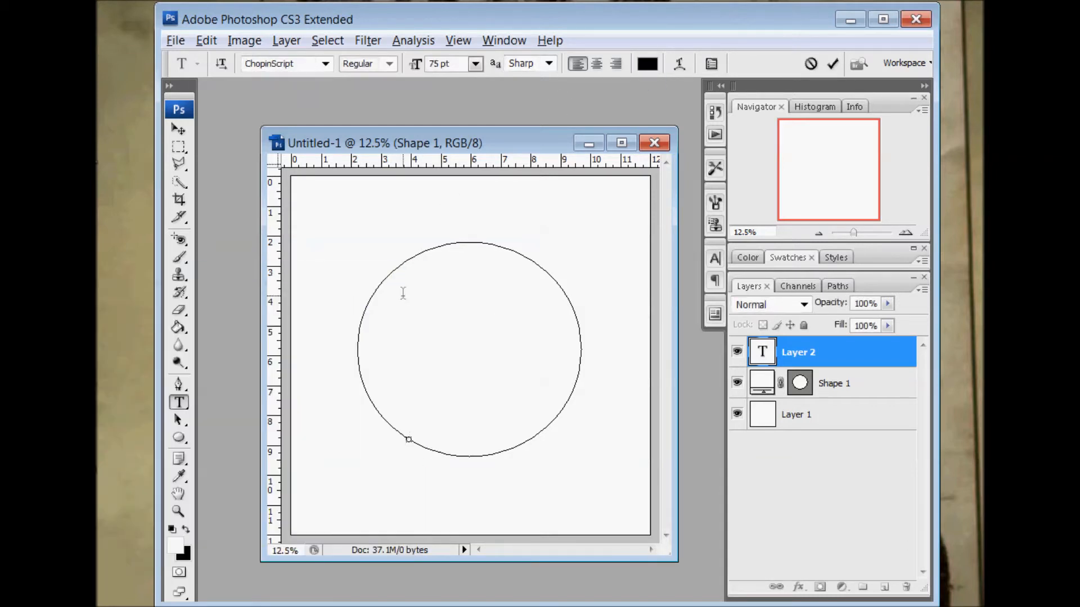
Enter "This is the text path around here." along the circle and commit the text
{"action": "type", "text": "This is the text path arou"}
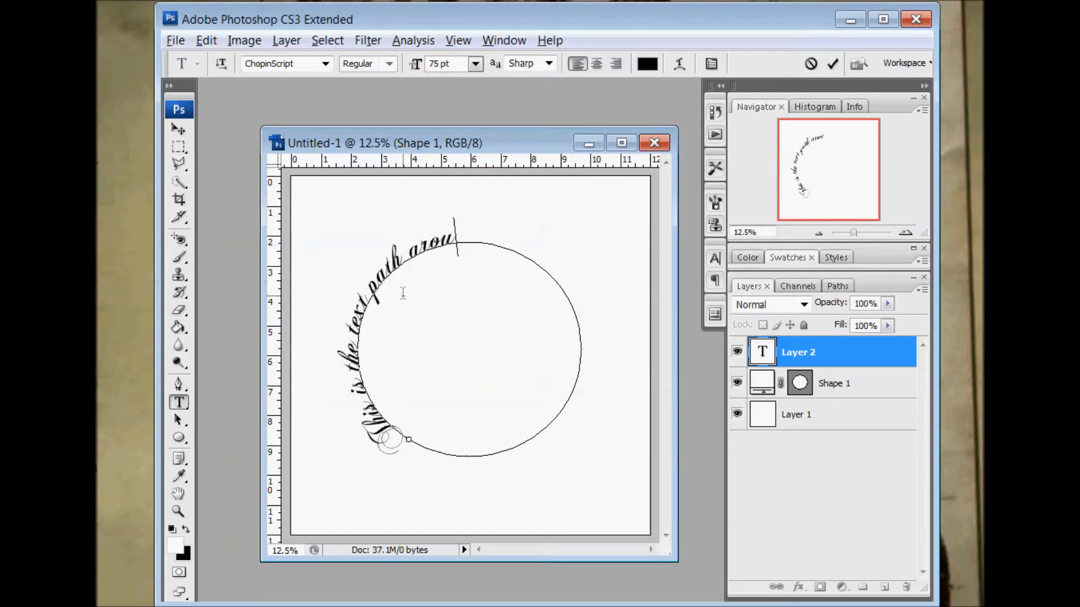
{"action": "type", "text": "nd here."}
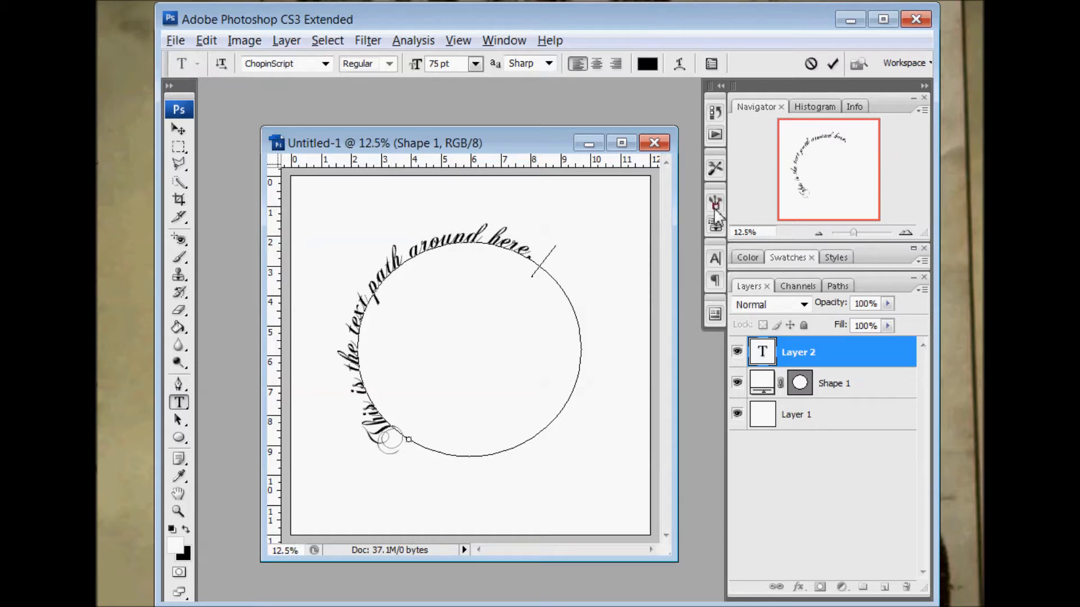
{"action": "left_click", "coordinate": [715, 259]}
{"action": "left_click", "coordinate": [695, 257]}
{"action": "left_click", "coordinate": [737, 383]}
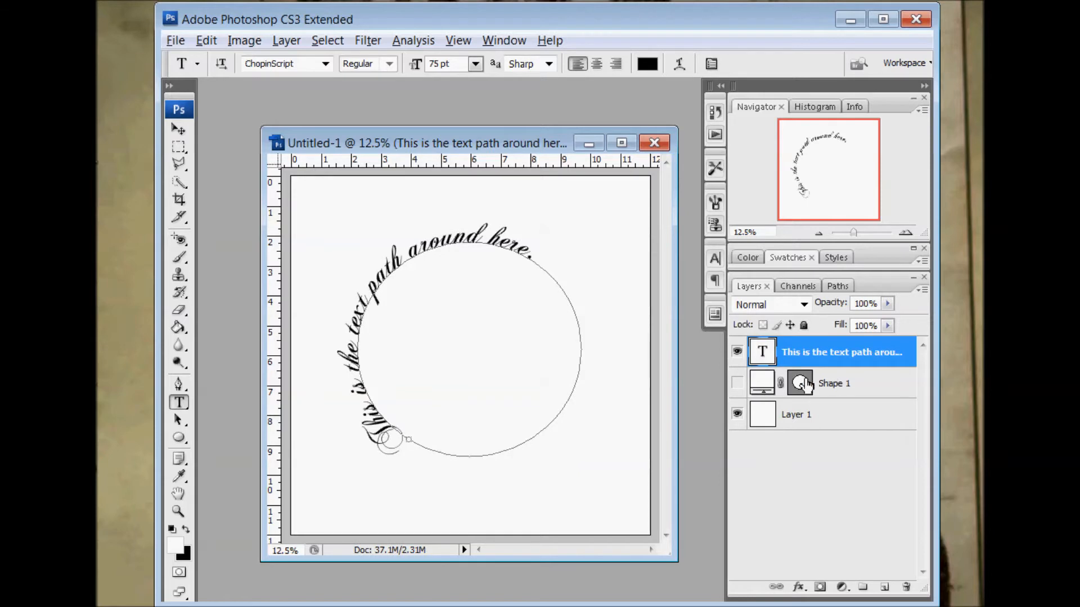
{"action": "left_click", "coordinate": [737, 383]}
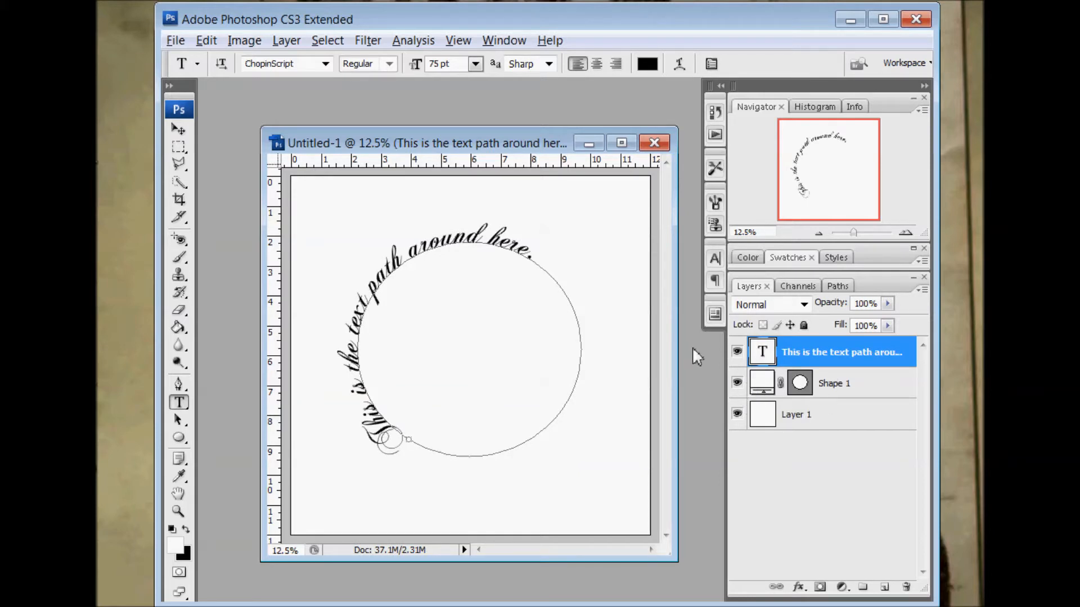
With the Path Selection tool, flip the path text inside the circle and back outside, shifting its start to the circle's left side
{"action": "left_click", "coordinate": [181, 421]}
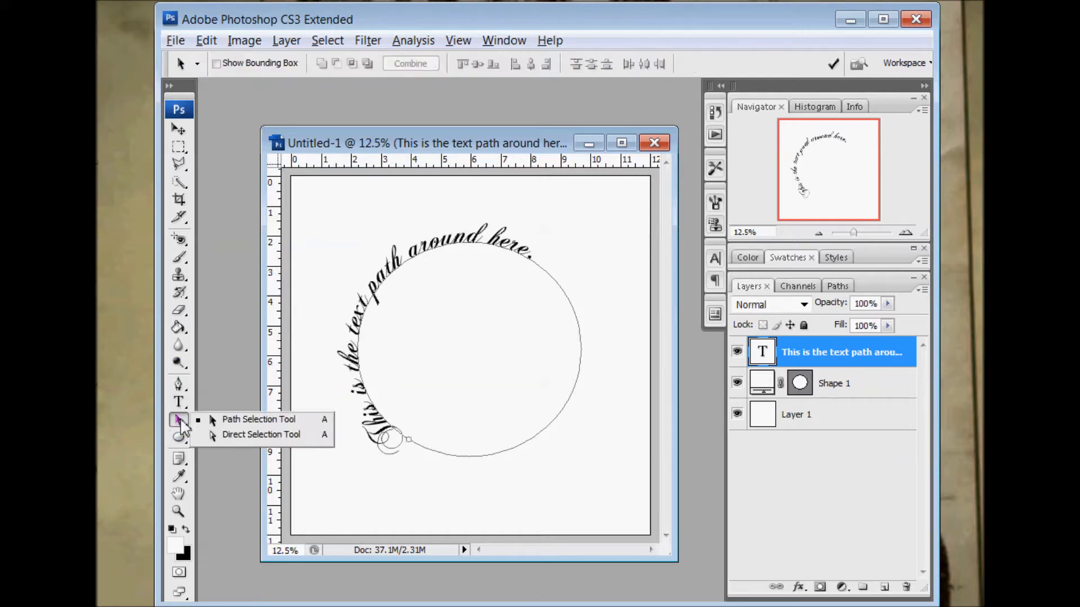
{"action": "left_click", "coordinate": [265, 419]}
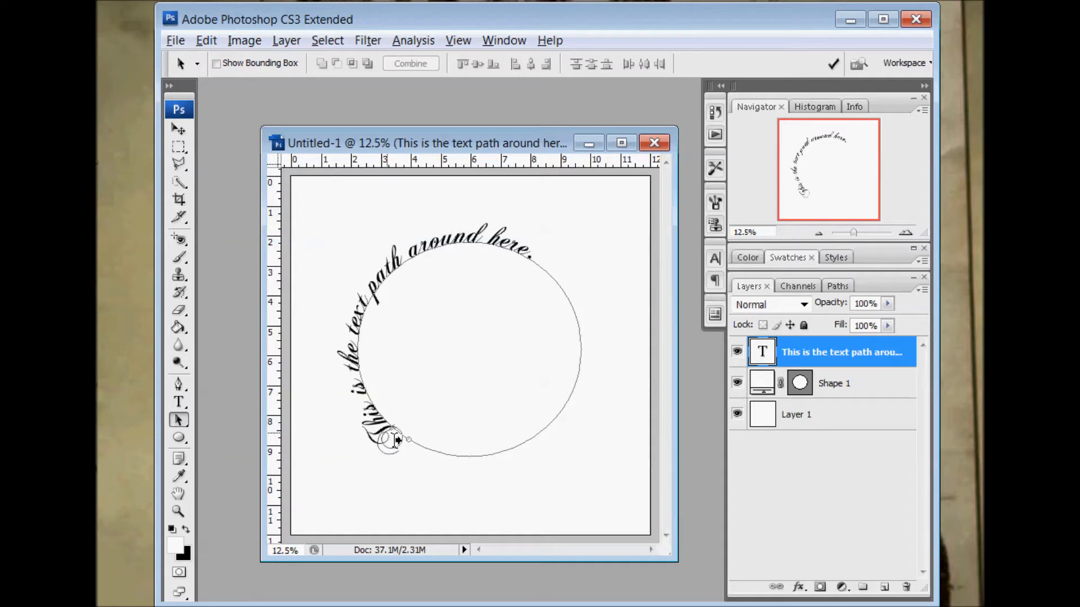
{"action": "left_click_drag", "start_coordinate": [397, 440], "coordinate": [409, 437]}
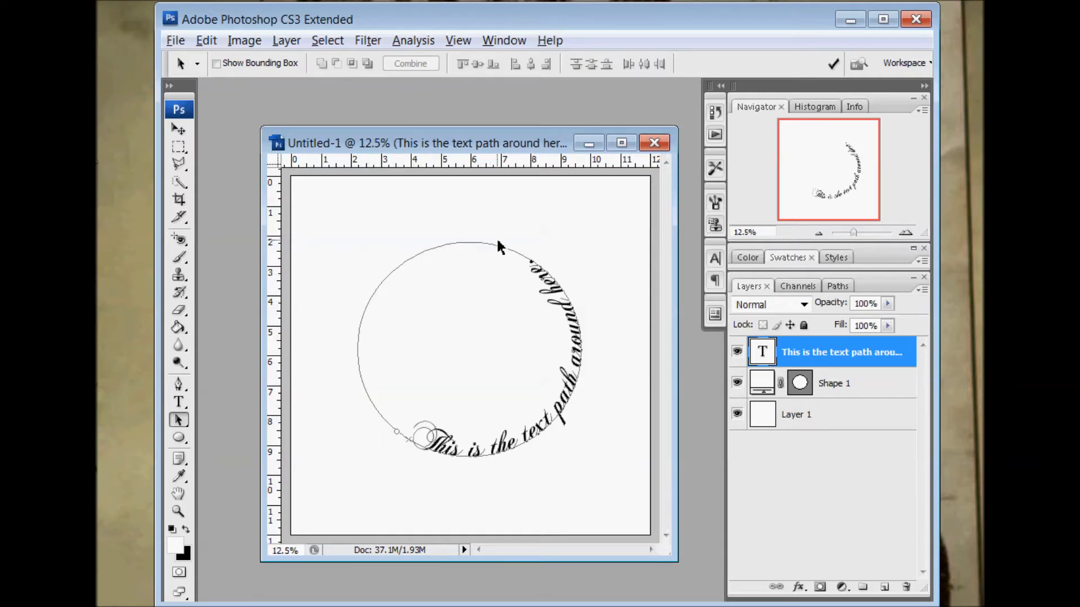
{"action": "left_click_drag", "start_coordinate": [555, 295], "coordinate": [548, 288]}
{"action": "left_click_drag", "start_coordinate": [405, 441], "coordinate": [363, 379]}
{"action": "left_click_drag", "start_coordinate": [376, 405], "coordinate": [372, 399]}
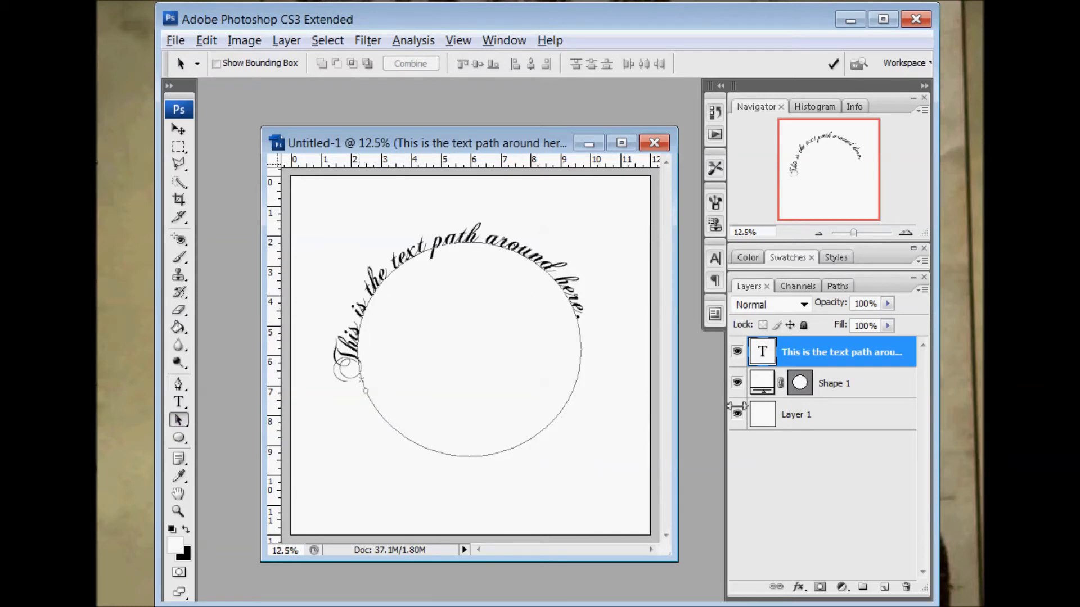
Hide the circle shape layer and its path text layer, and add a new empty layer
{"action": "left_click", "coordinate": [737, 382]}
{"action": "left_click", "coordinate": [738, 351]}
{"action": "left_click", "coordinate": [884, 586]}
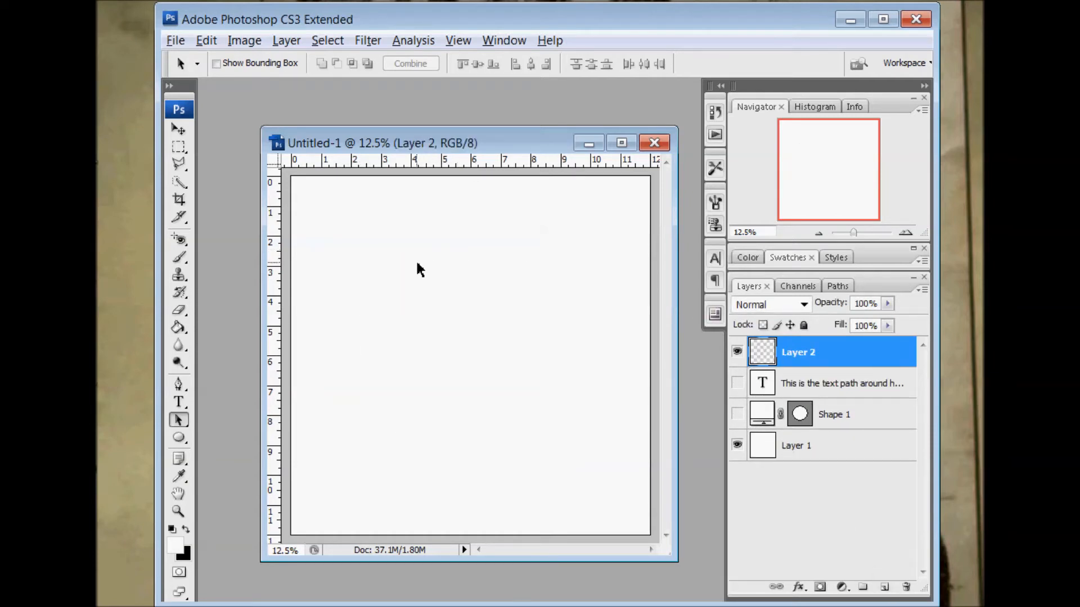
Switch to the Custom Shape tool and replace the current shapes with the All shape library
{"action": "left_click", "coordinate": [178, 438]}
{"action": "left_click", "coordinate": [418, 64]}
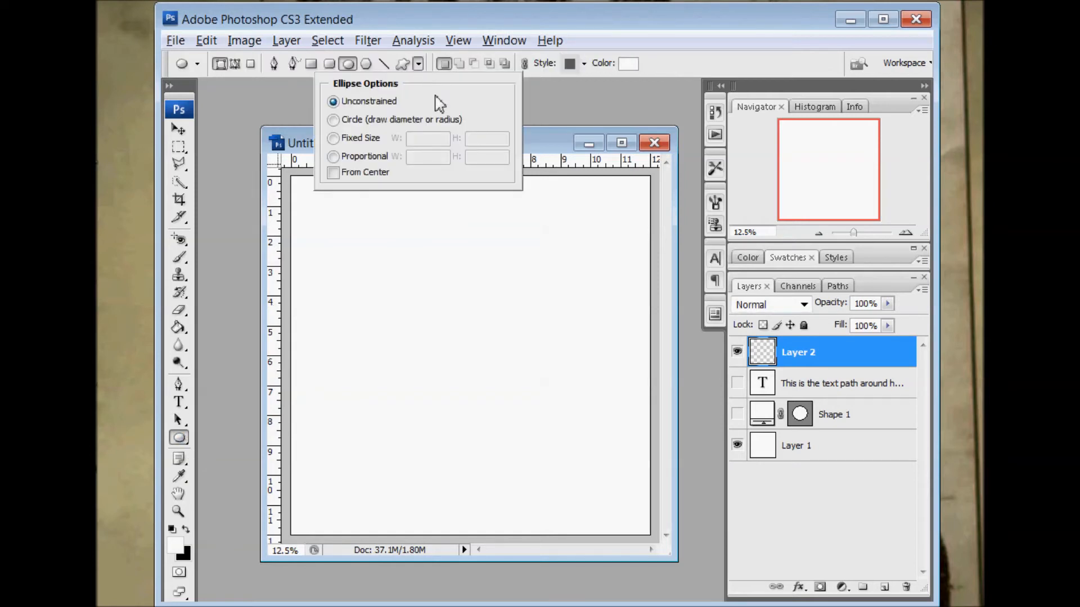
{"action": "left_click", "coordinate": [408, 71]}
{"action": "left_click_drag", "start_coordinate": [179, 438], "coordinate": [214, 511]}
{"action": "left_click", "coordinate": [485, 64]}
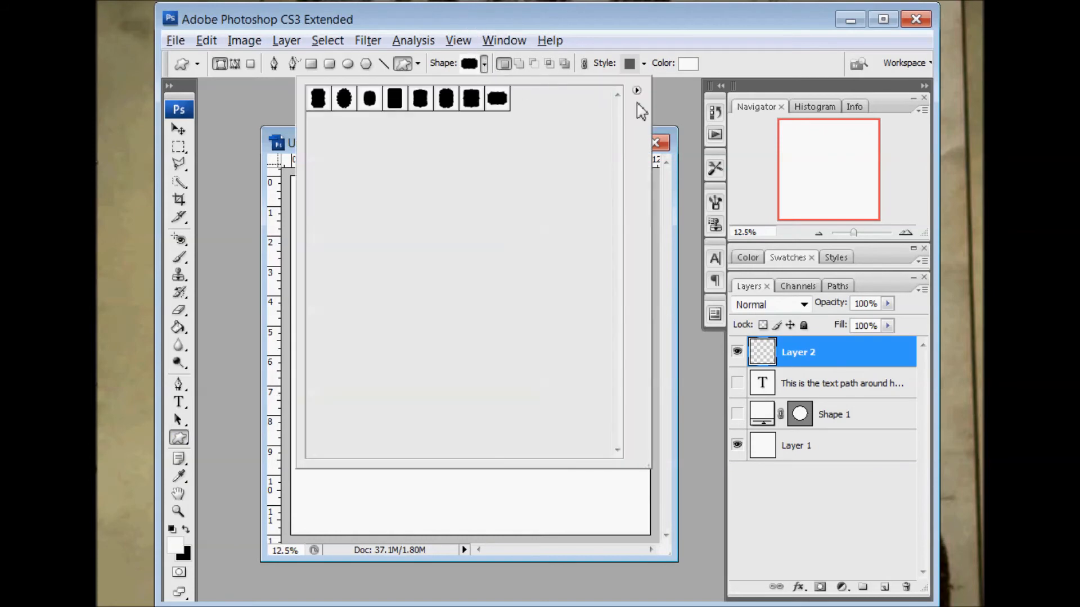
{"action": "left_click", "coordinate": [636, 90]}
{"action": "left_click", "coordinate": [672, 219]}
{"action": "left_click", "coordinate": [660, 208]}
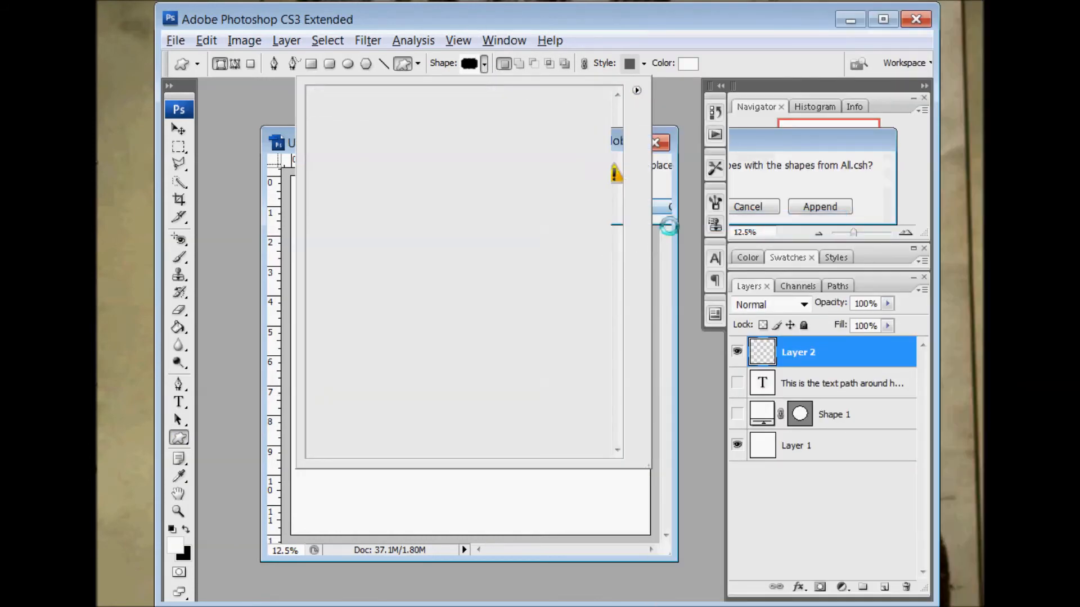
Draw a heart custom shape about 8 by 7 inches in the middle of the canvas
{"action": "left_click_drag", "start_coordinate": [615, 219], "coordinate": [617, 312]}
{"action": "left_click", "coordinate": [522, 279]}
{"action": "left_click", "coordinate": [451, 481]}
{"action": "left_click_drag", "start_coordinate": [363, 269], "coordinate": [610, 501]}
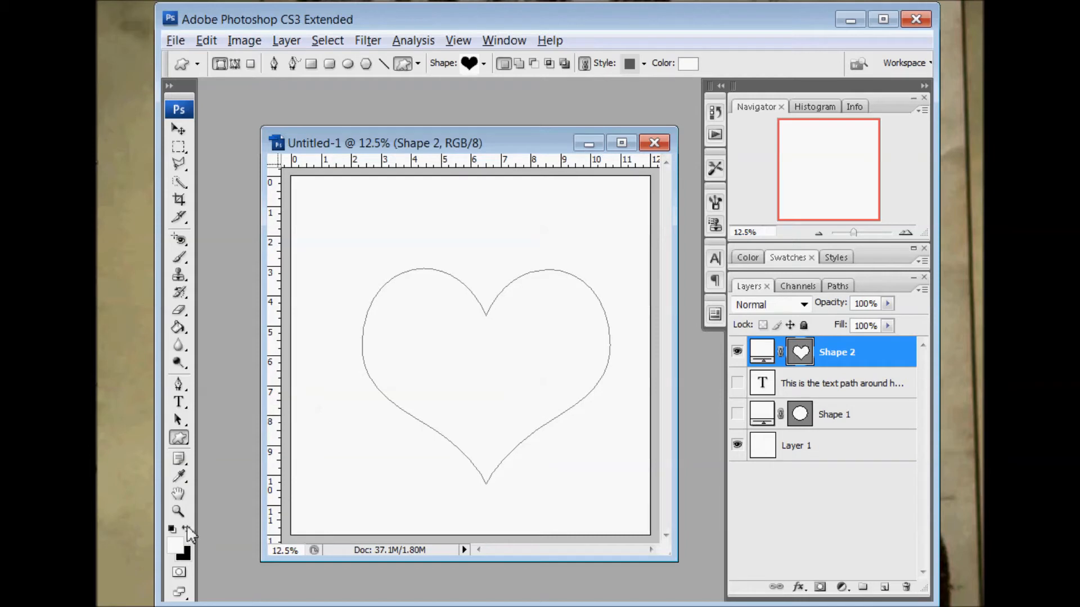
Change the heart shape's fill colour to a light coral red
{"action": "double_click", "coordinate": [771, 353]}
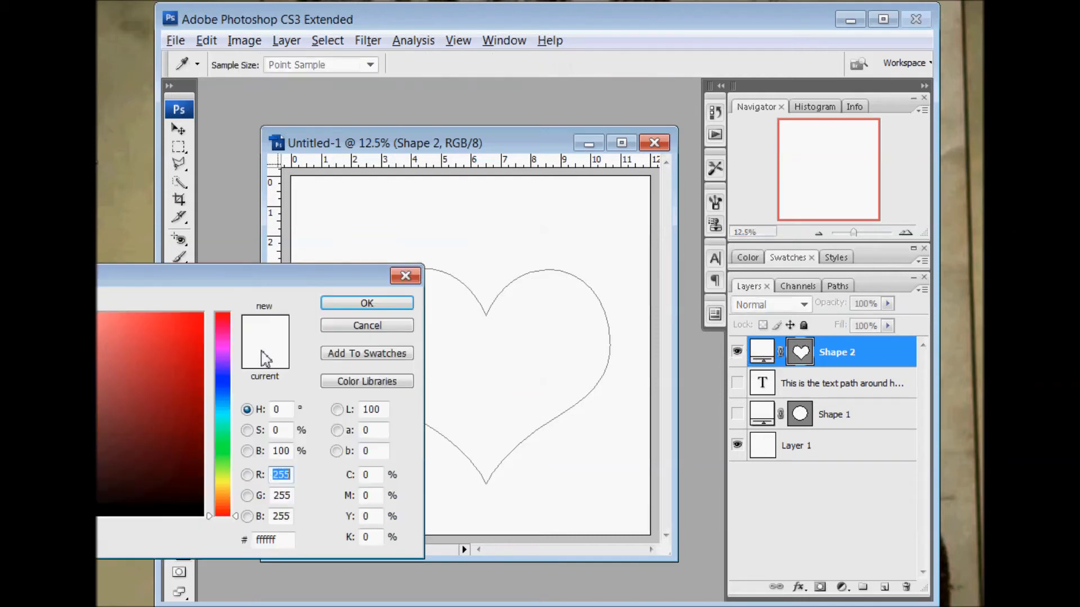
{"action": "left_click", "coordinate": [121, 331]}
{"action": "left_click", "coordinate": [388, 311]}
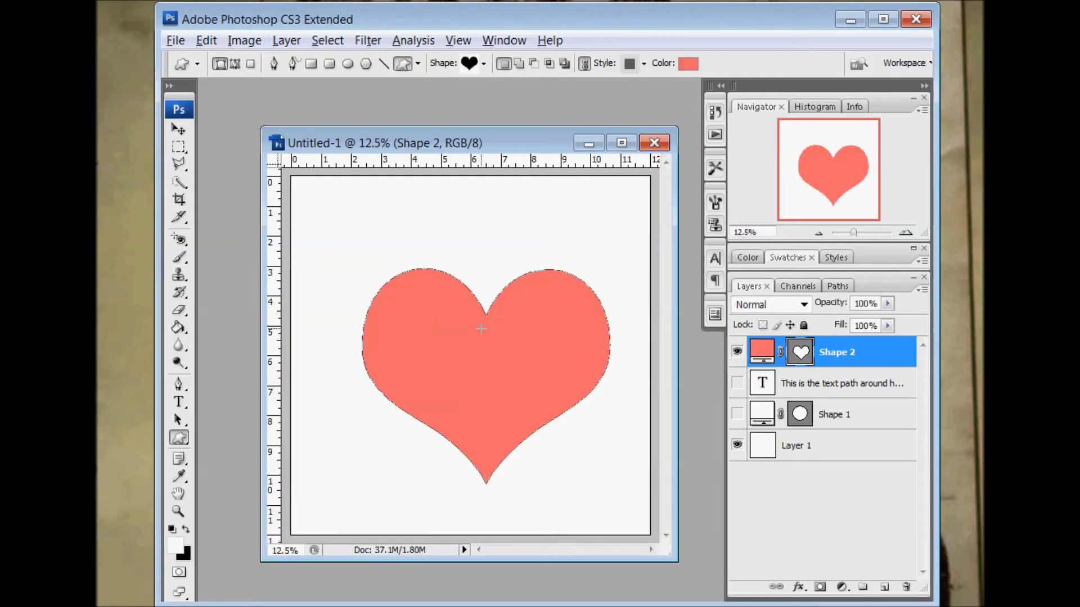
Start area text inside the heart shape and enter "I love you" three times in a row
{"action": "left_click", "coordinate": [179, 402]}
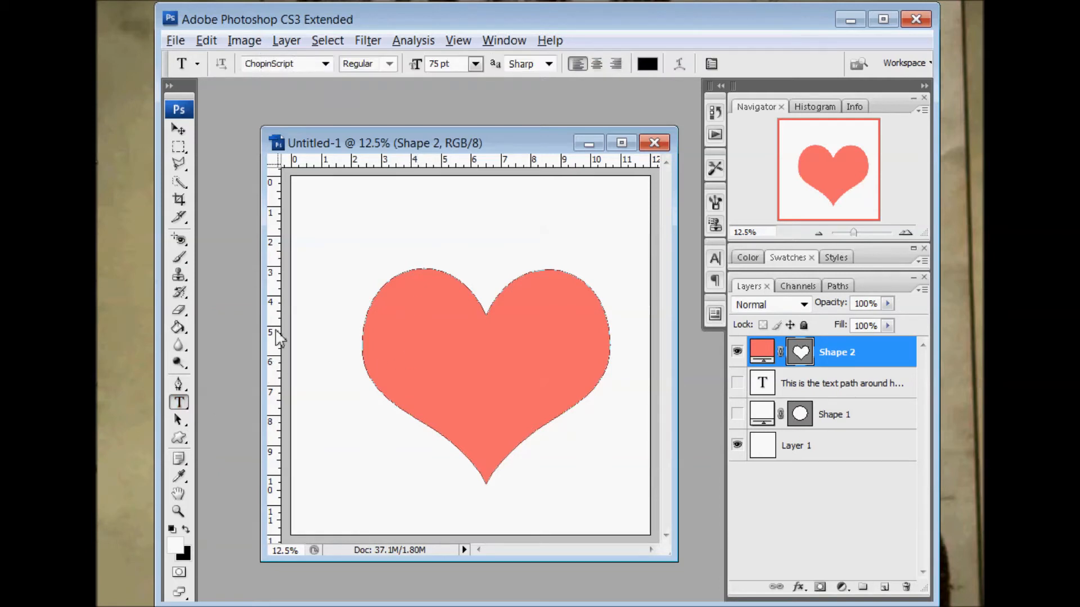
{"action": "left_click", "coordinate": [410, 293]}
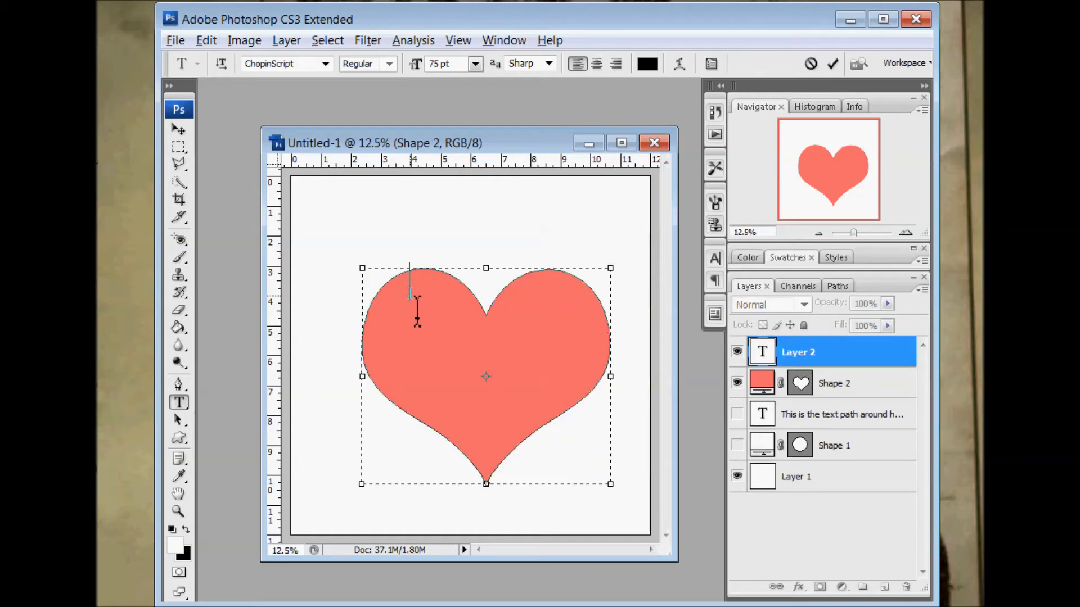
{"action": "type", "text": "I love"}
{"action": "type", "text": "you "}
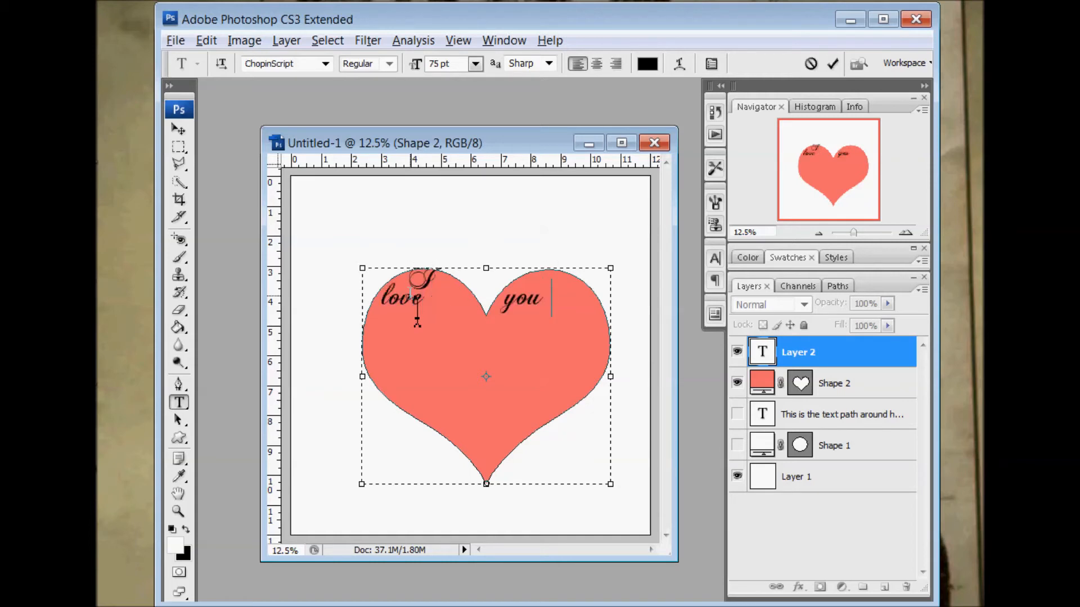
{"action": "type", "text": "I love you I love you"}
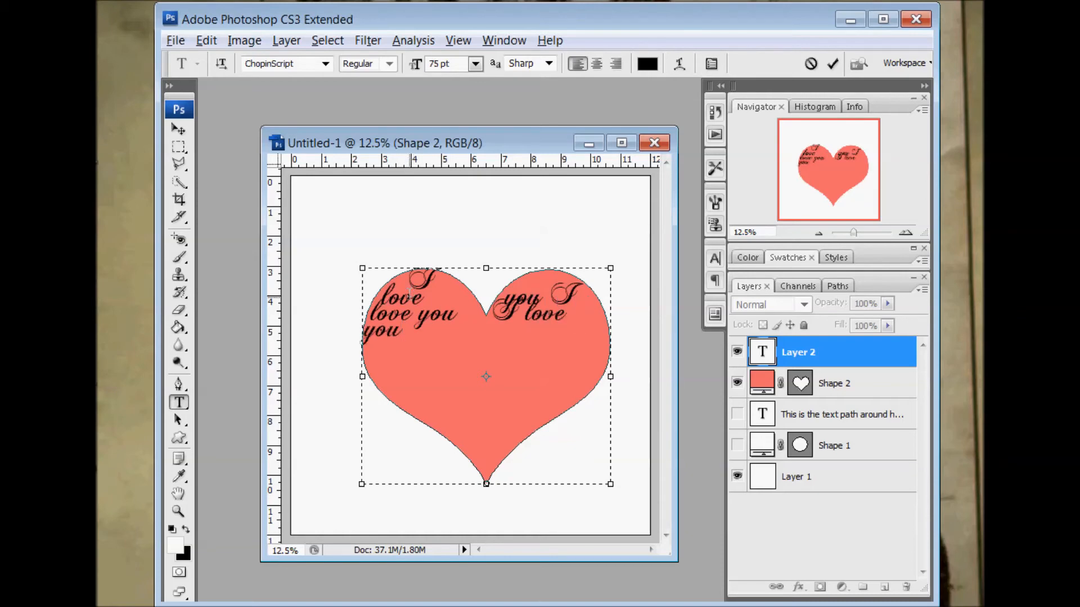
Set all the text inside the heart to Century Gothic at 24 pt
{"action": "key", "text": "ctrl+a"}
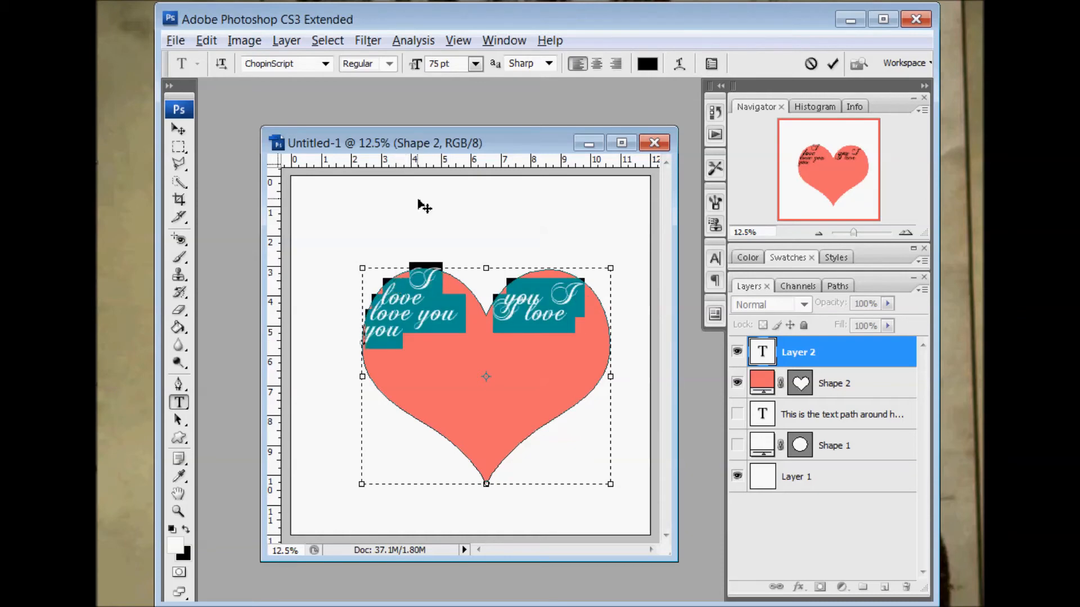
{"action": "left_click", "coordinate": [326, 65]}
{"action": "left_click_drag", "start_coordinate": [470, 203], "coordinate": [469, 168]}
{"action": "left_click", "coordinate": [315, 322]}
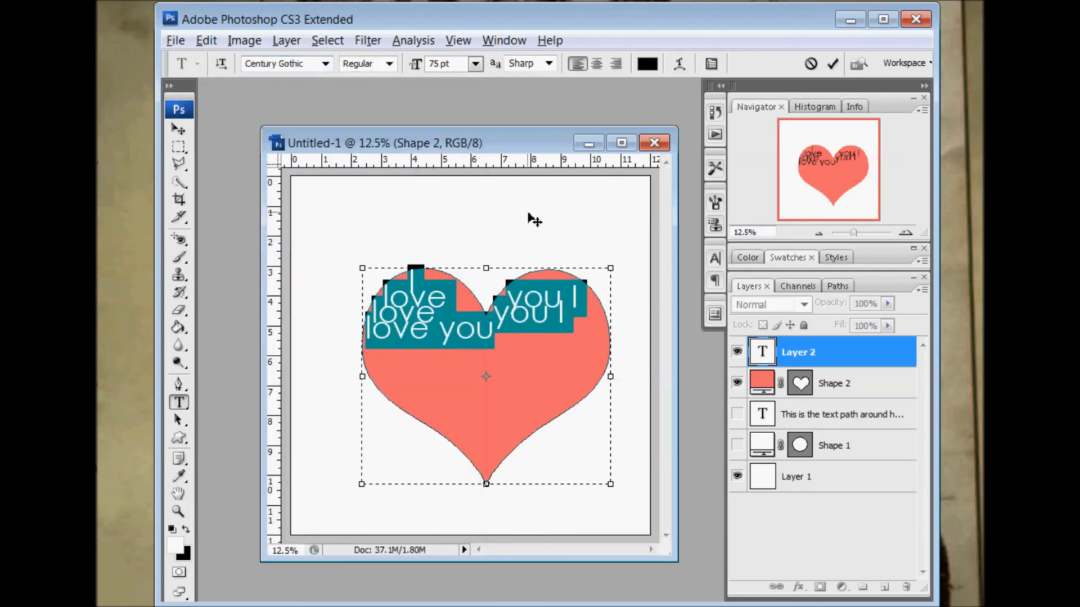
{"action": "left_click", "coordinate": [475, 64]}
{"action": "left_click", "coordinate": [481, 259]}
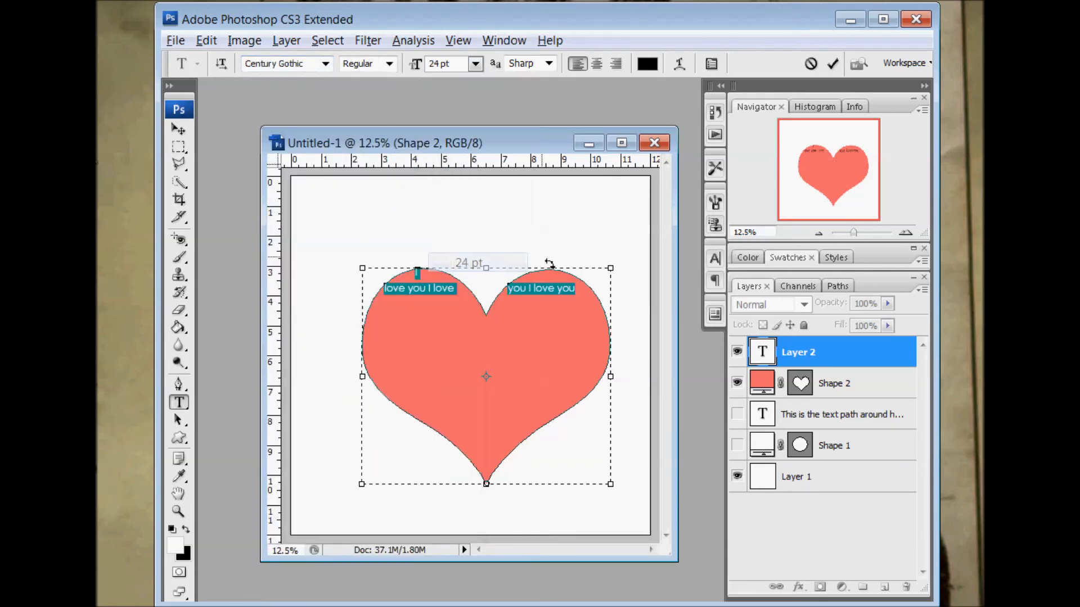
Tighten the heart text's leading and set its font size to 48 pt
{"action": "left_click", "coordinate": [715, 259]}
{"action": "left_click", "coordinate": [687, 307]}
{"action": "left_click", "coordinate": [681, 327]}
{"action": "left_click", "coordinate": [694, 254]}
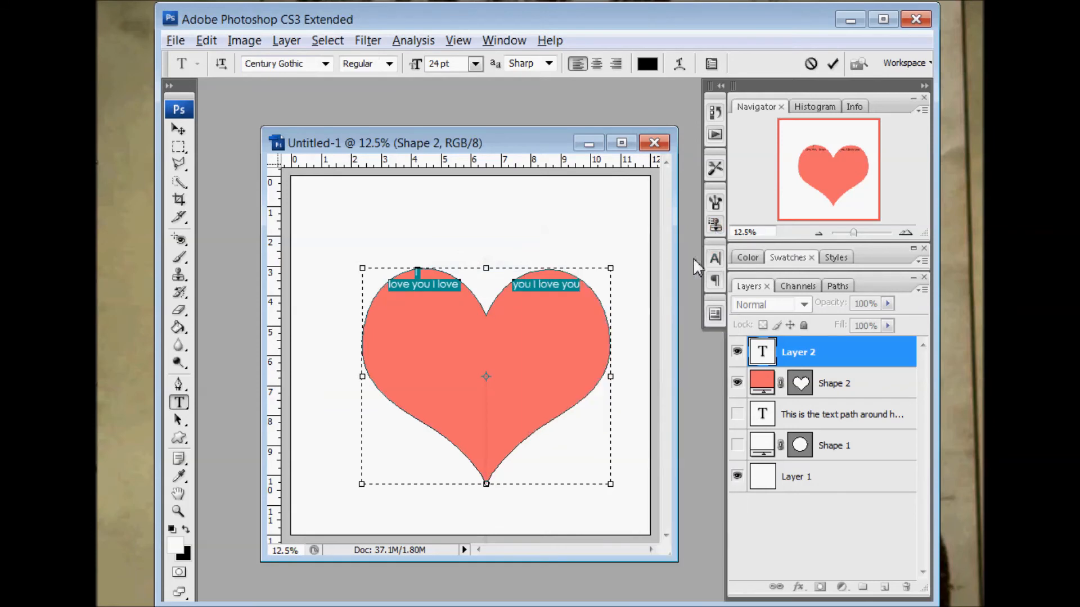
{"action": "left_click", "coordinate": [475, 64]}
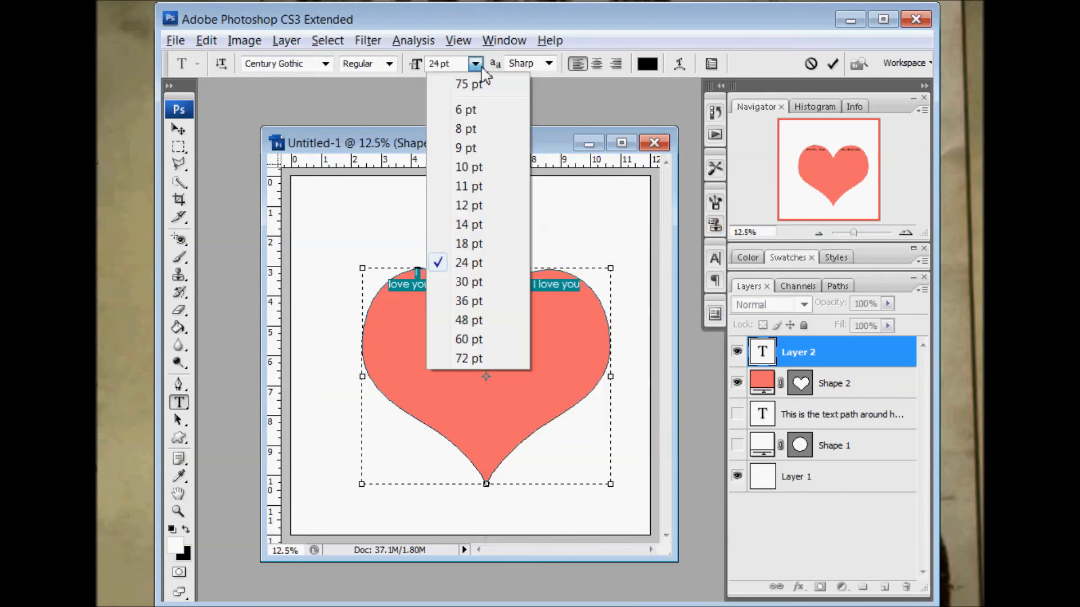
{"action": "left_click", "coordinate": [479, 316]}
Copy the "I love you" text and paste it four times at its end to fill the heart
{"action": "left_click", "coordinate": [454, 320]}
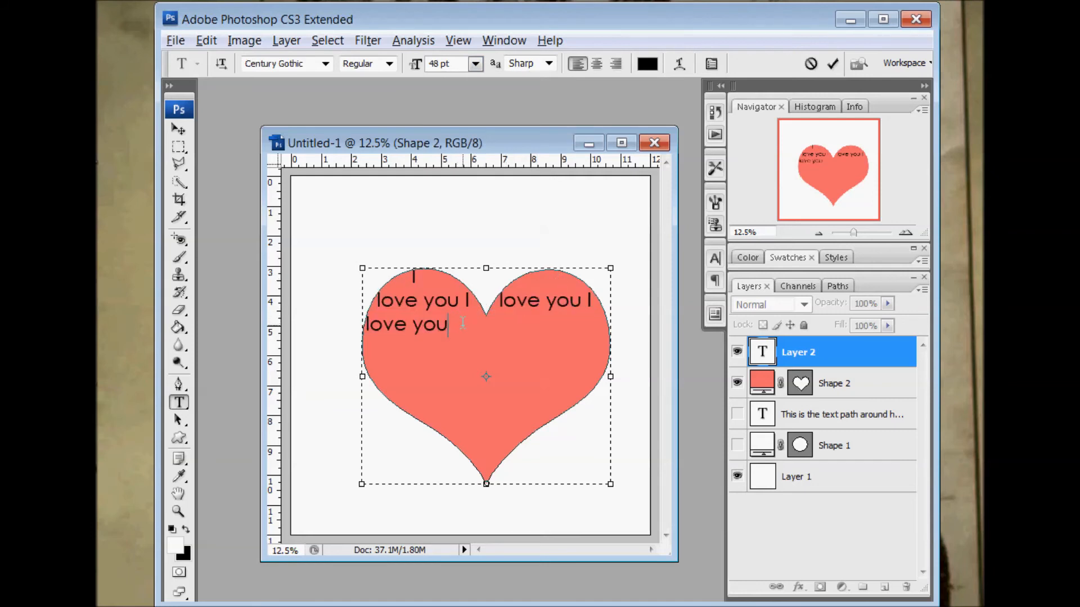
{"action": "left_click_drag", "start_coordinate": [463, 322], "coordinate": [392, 274]}
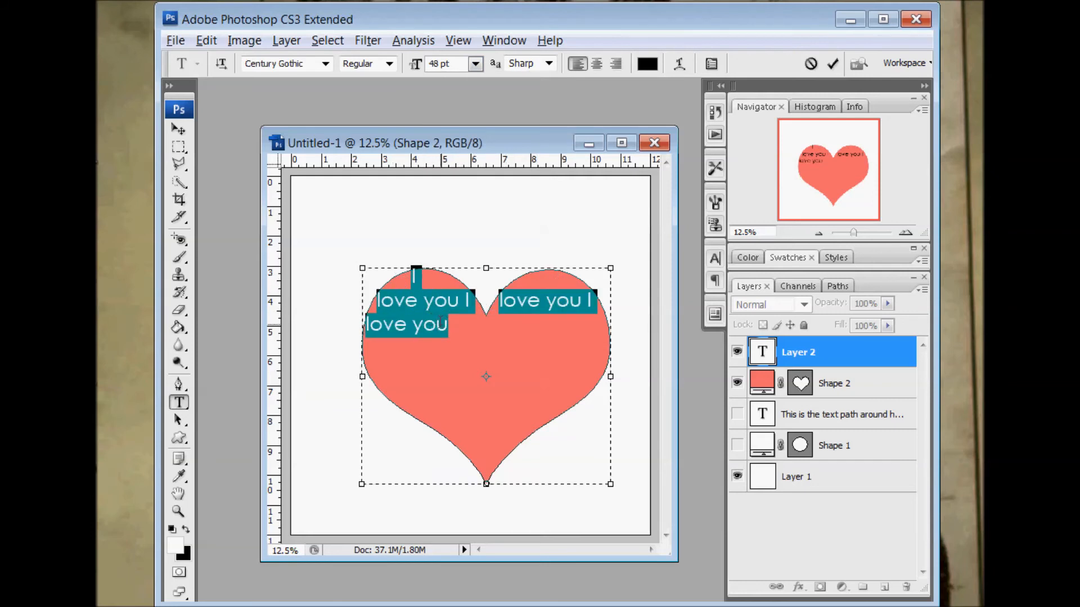
{"action": "left_click", "coordinate": [447, 323]}
{"action": "type", "text": "I love you I love you"}
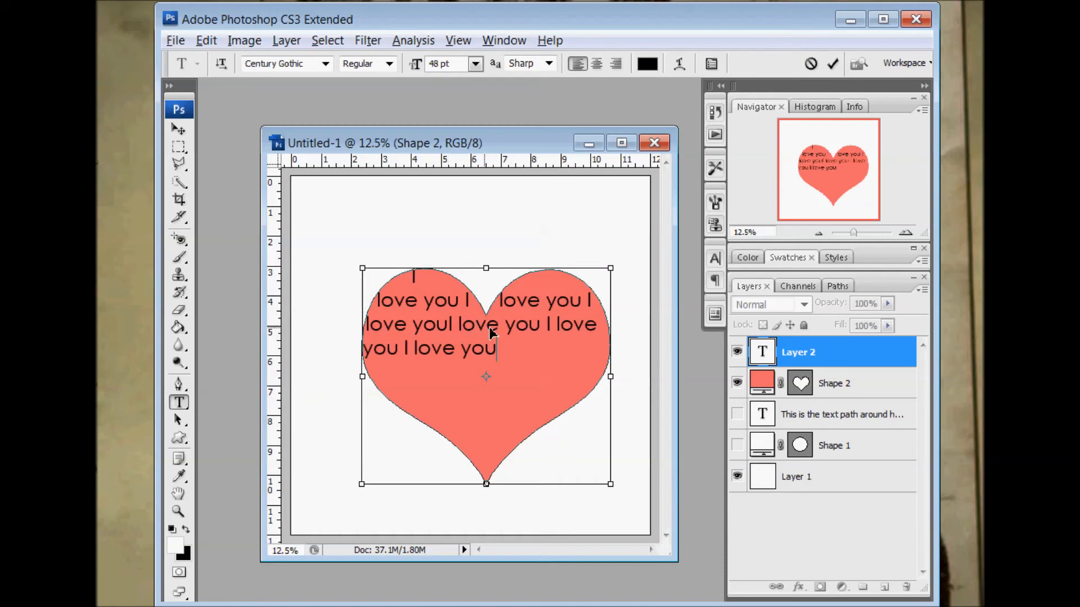
{"action": "key", "text": "ctrl+v"}
{"action": "key", "text": "ctrl+v"}
{"action": "key", "text": "ctrl+v"}
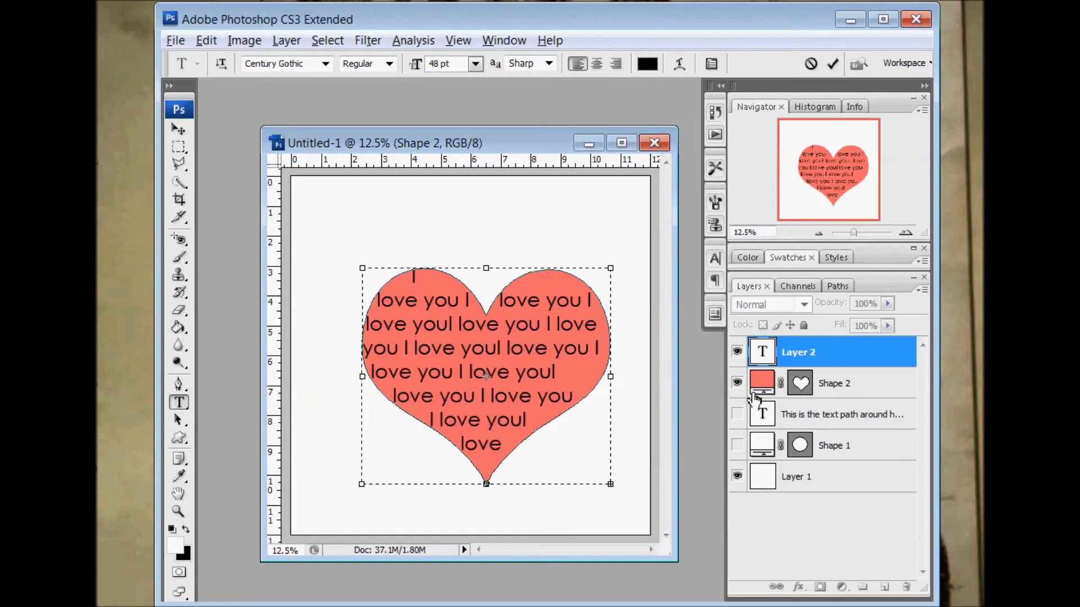
Hide the red heart shape layer and select Layer 1 so only the heart-shaped text shows without its path outline
{"action": "left_click", "coordinate": [738, 383]}
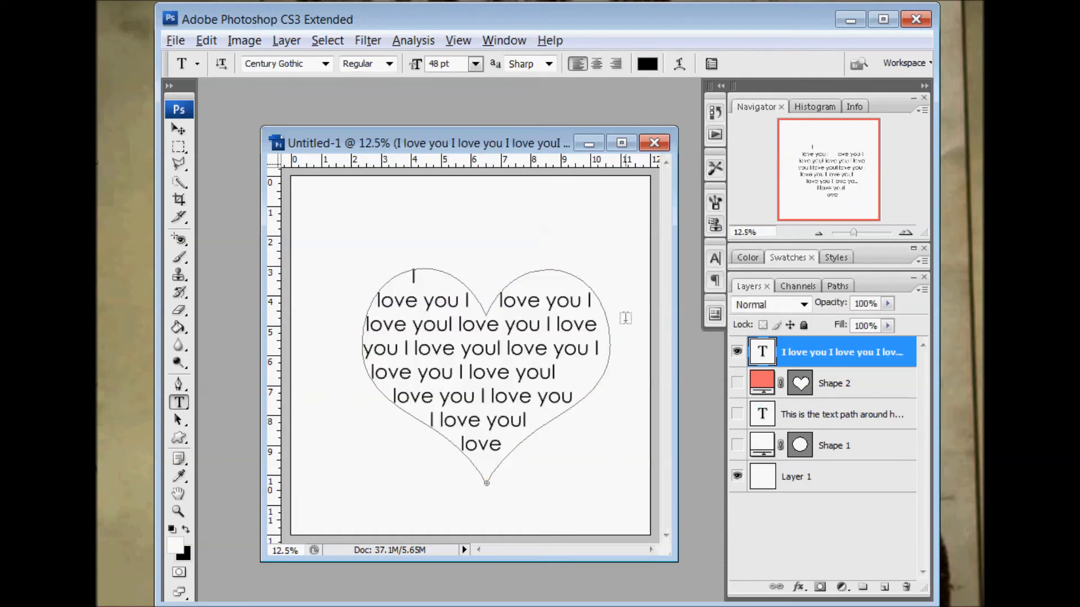
{"action": "left_click", "coordinate": [858, 479]}
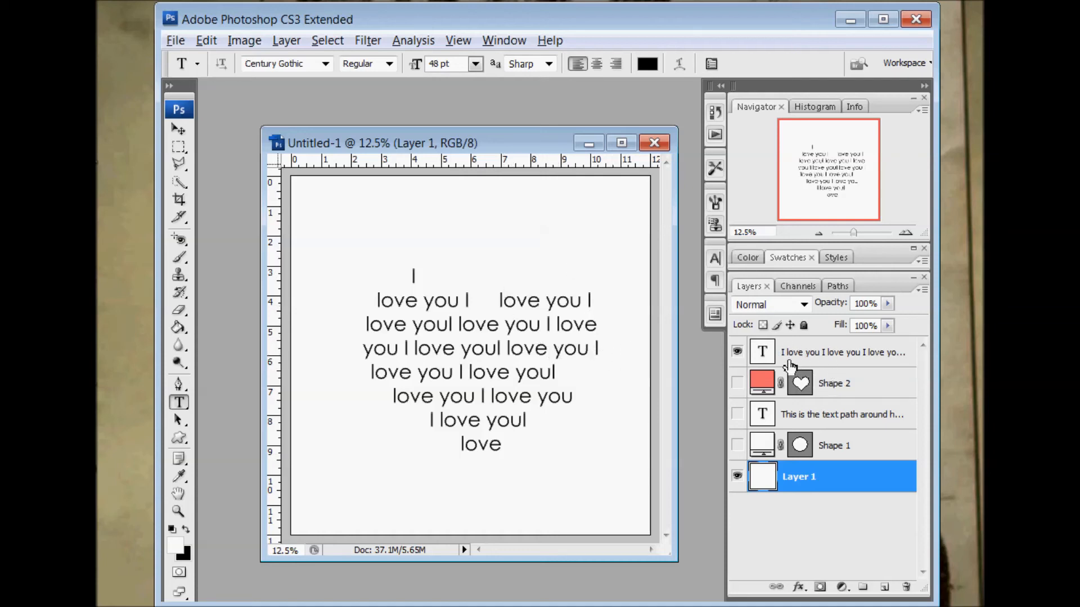
Hide the heart text layer, show the circular text and Shape 1 layers, and select the circular text layer
{"action": "left_click", "coordinate": [737, 383]}
{"action": "left_click", "coordinate": [737, 352]}
{"action": "left_click", "coordinate": [738, 415]}
{"action": "left_click", "coordinate": [737, 445]}
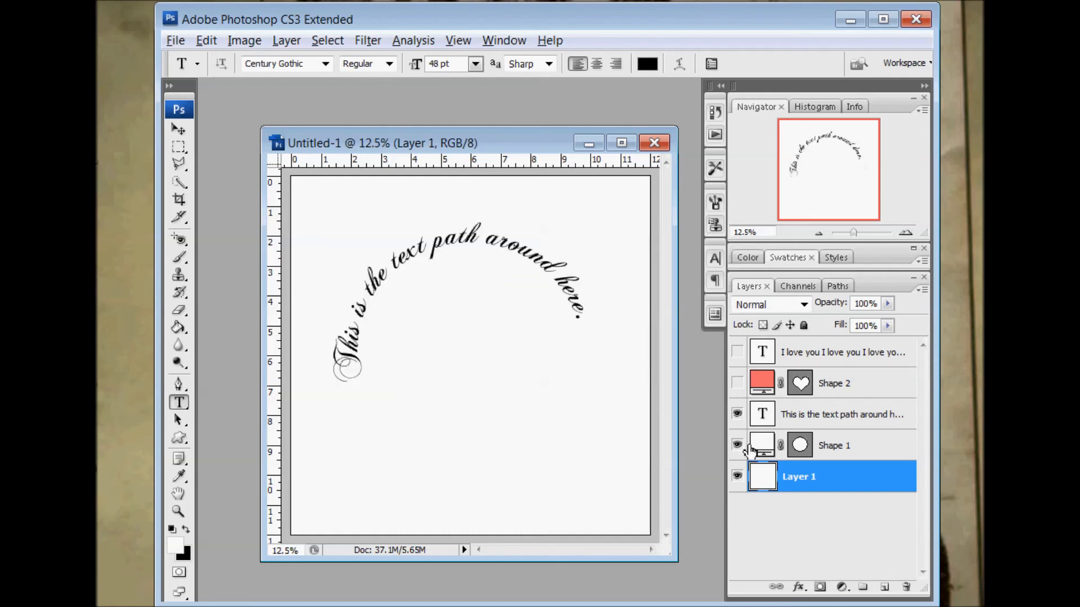
{"action": "left_click", "coordinate": [847, 445]}
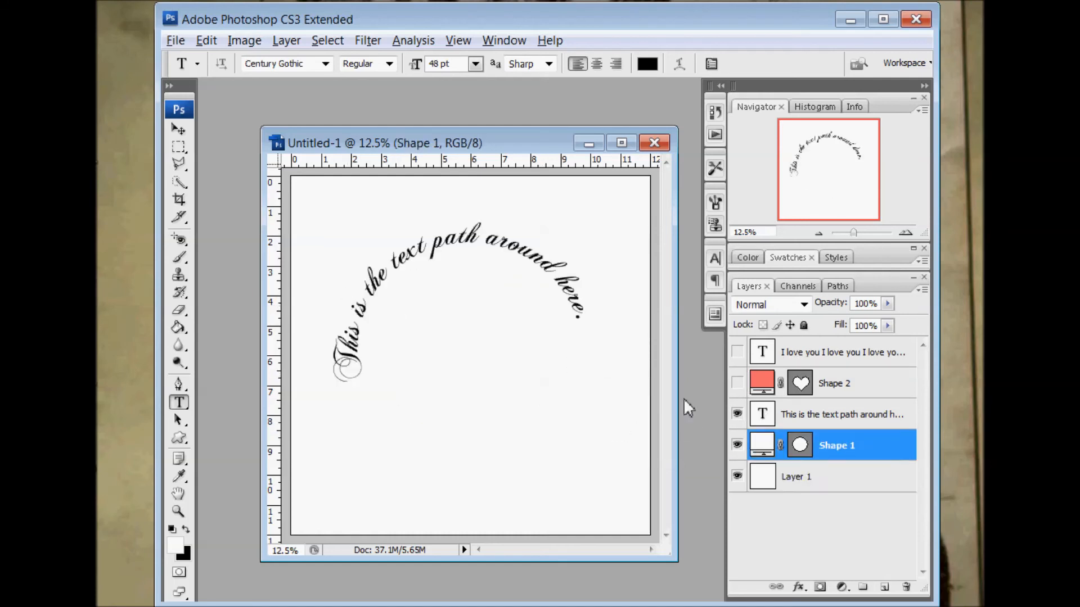
{"action": "left_click", "coordinate": [858, 415]}
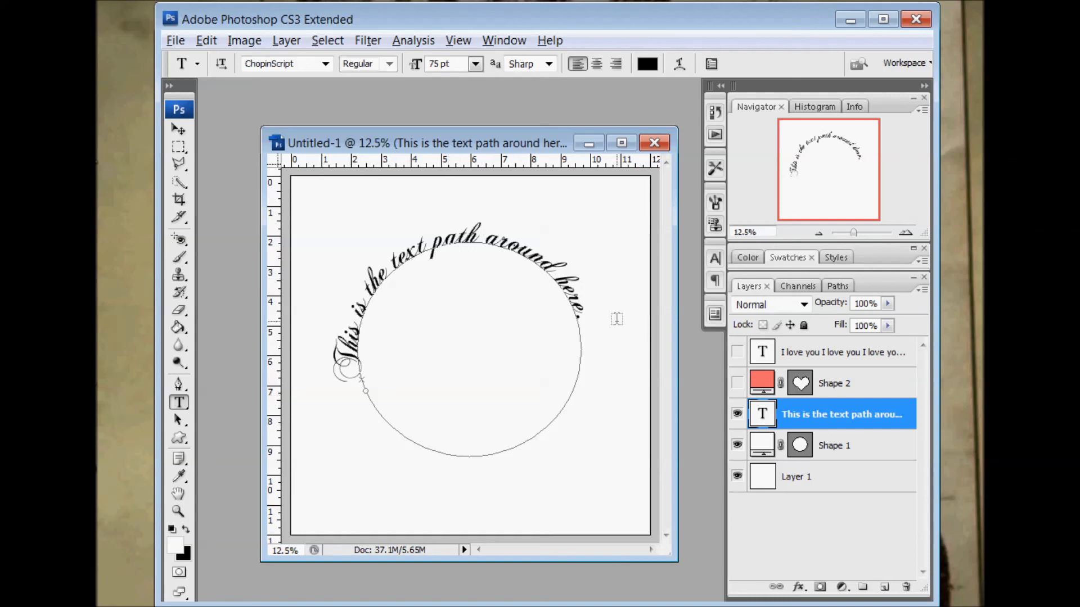
Switch the visibility of the circular text, Shape 1 and Layer 1 off and back on to examine each layer's contribution
{"action": "left_click", "coordinate": [739, 415]}
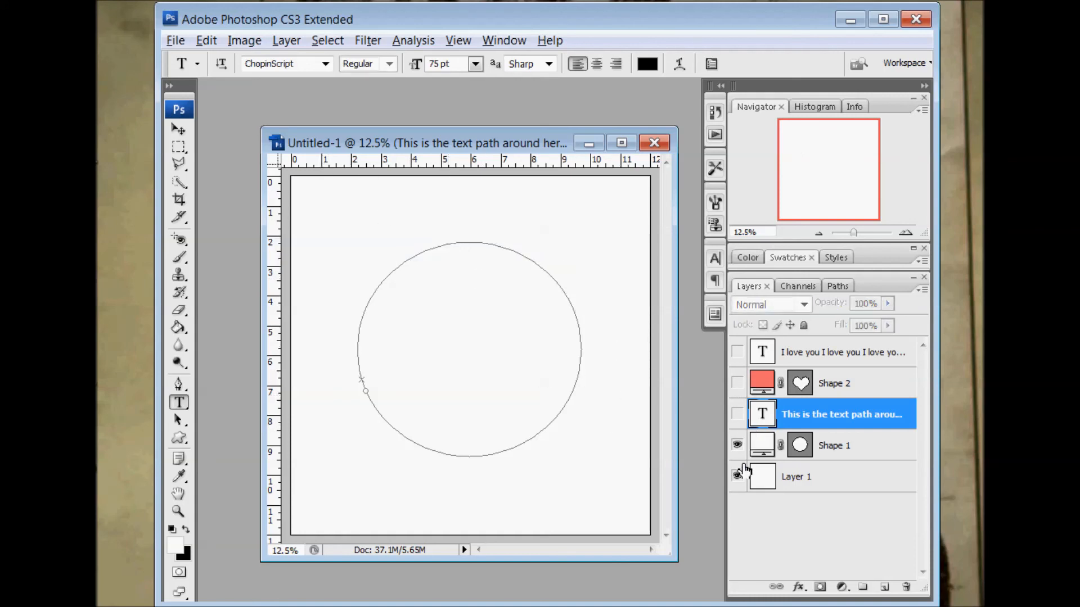
{"action": "left_click", "coordinate": [737, 476]}
{"action": "left_click", "coordinate": [737, 445]}
{"action": "left_click", "coordinate": [737, 476]}
{"action": "left_click", "coordinate": [737, 414]}
{"action": "left_click", "coordinate": [736, 445]}
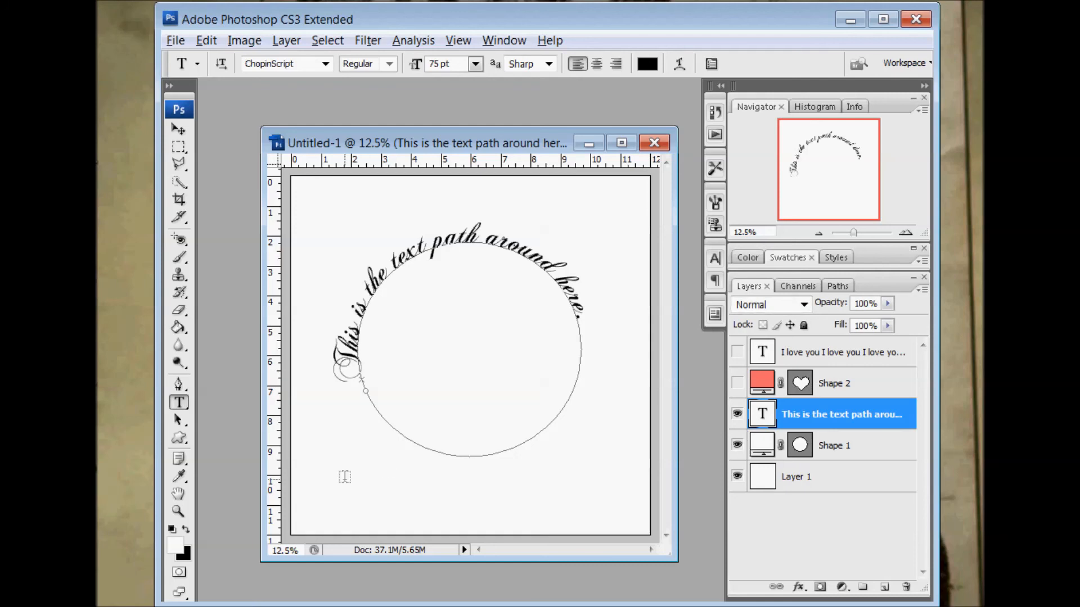